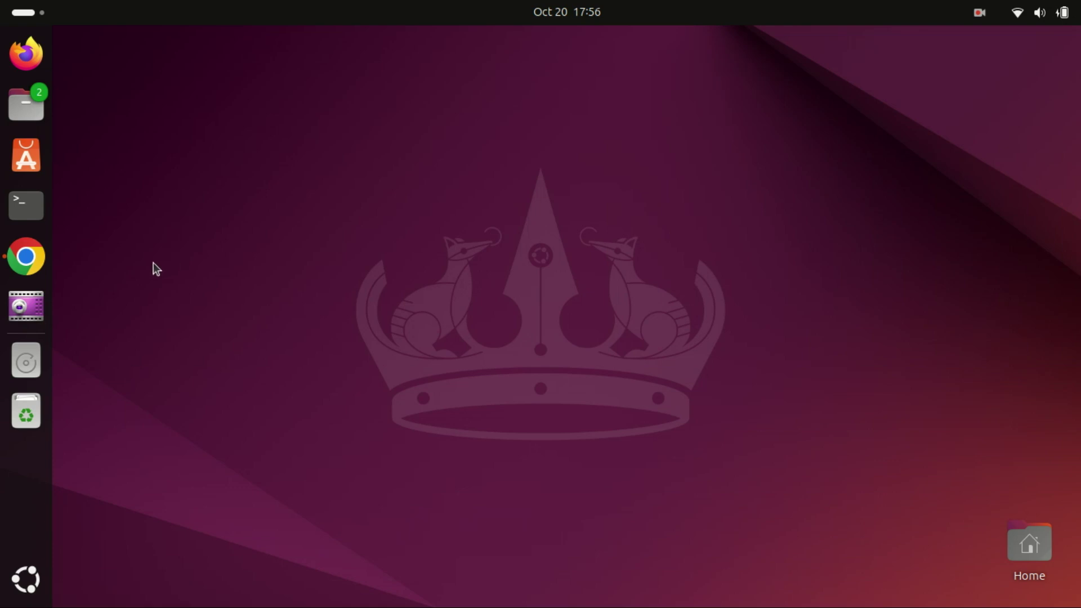
Run sudo apt update in a new terminal, entering the administrator password; 4 packages are upgradable
left_click(38, 208)
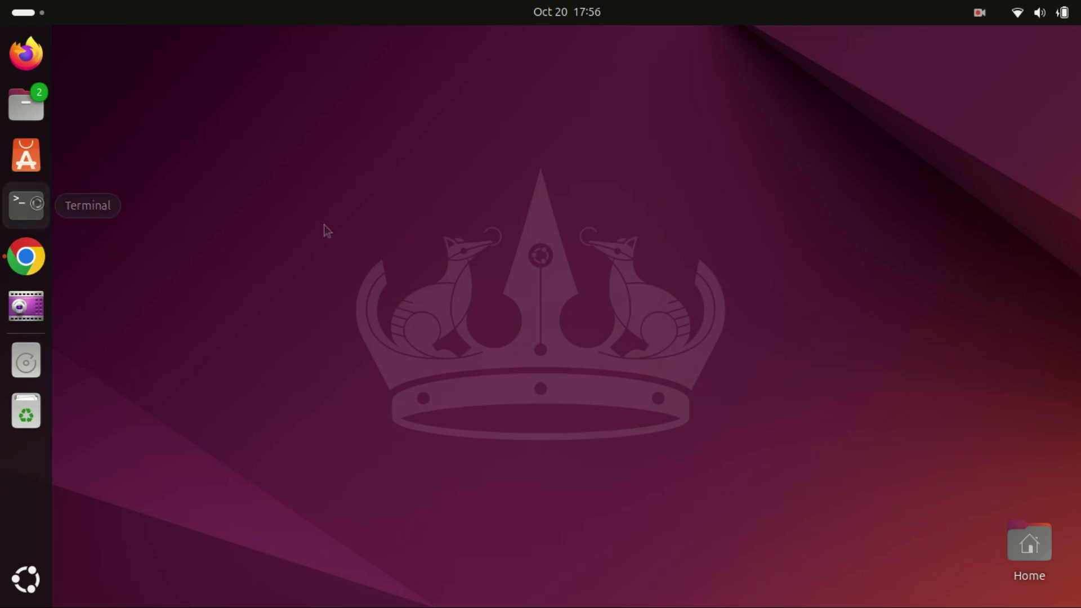
type("sudo ")
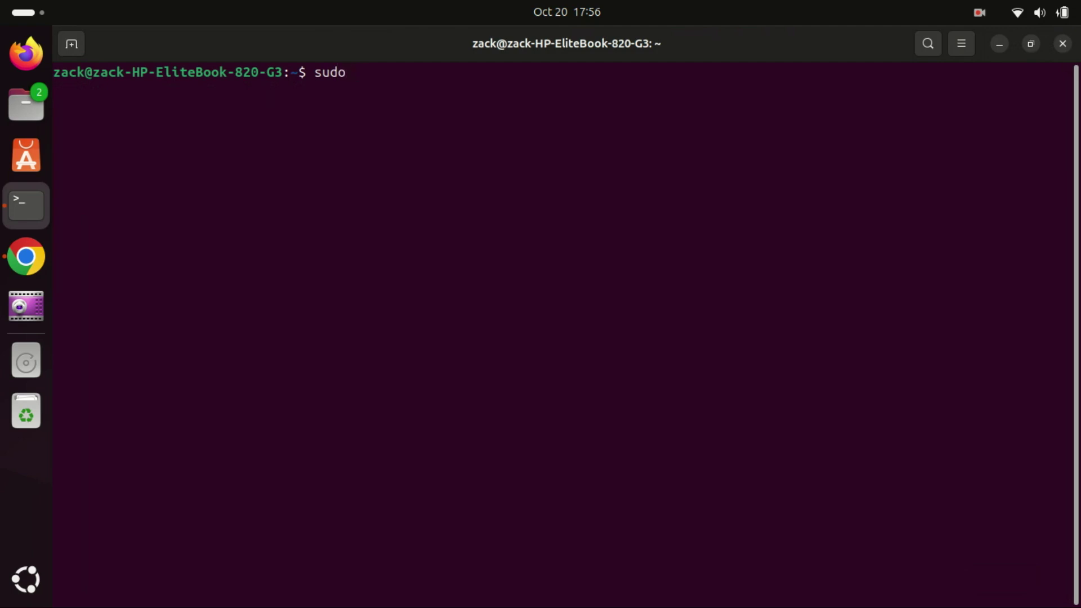
type("apt u")
type("pdate")
key("Return")
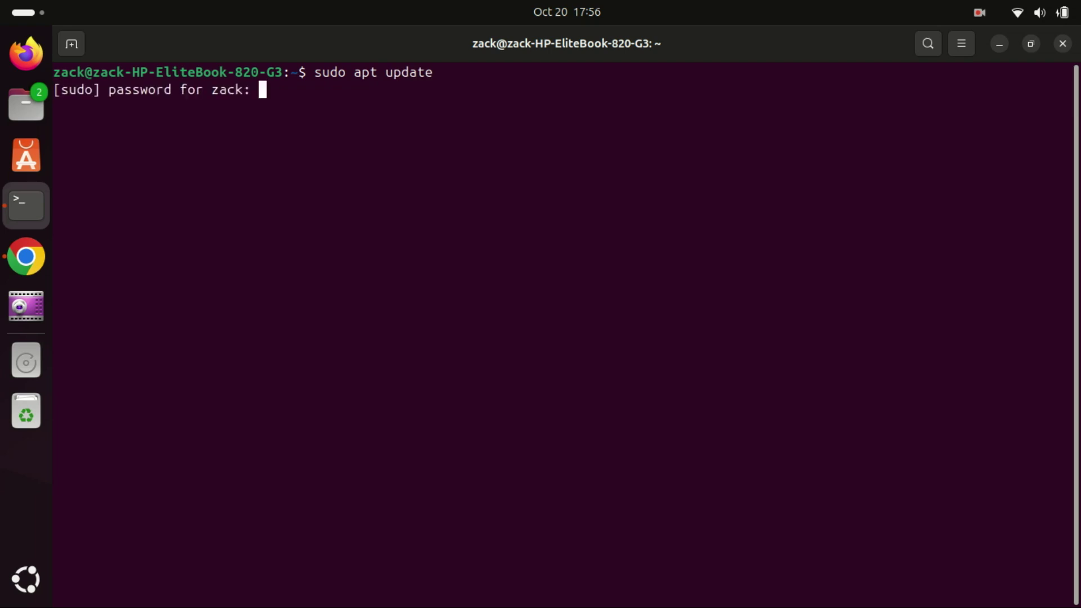
key("Return")
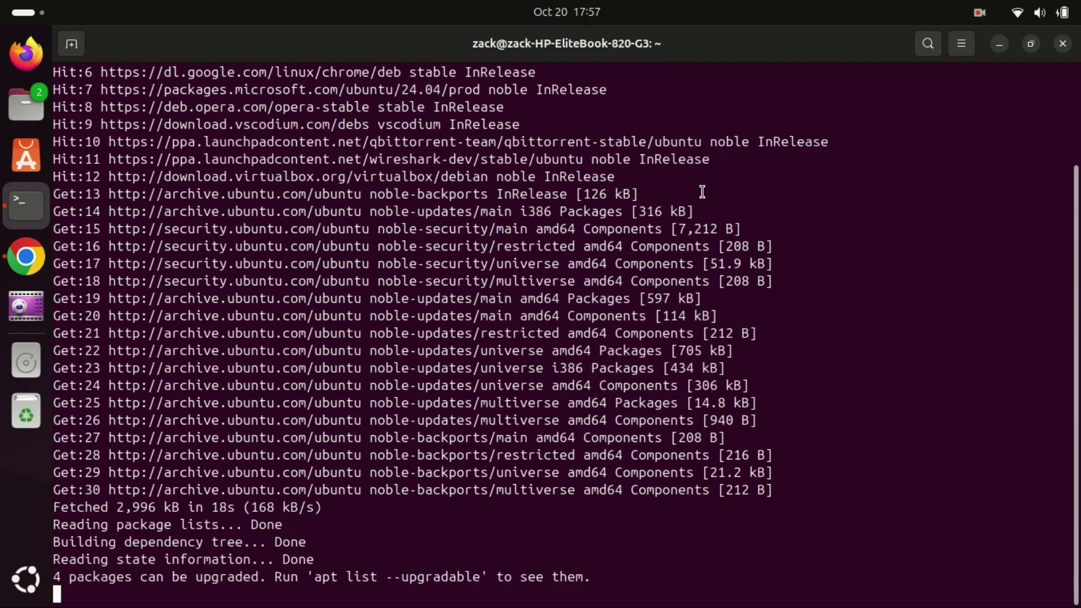
type("clear")
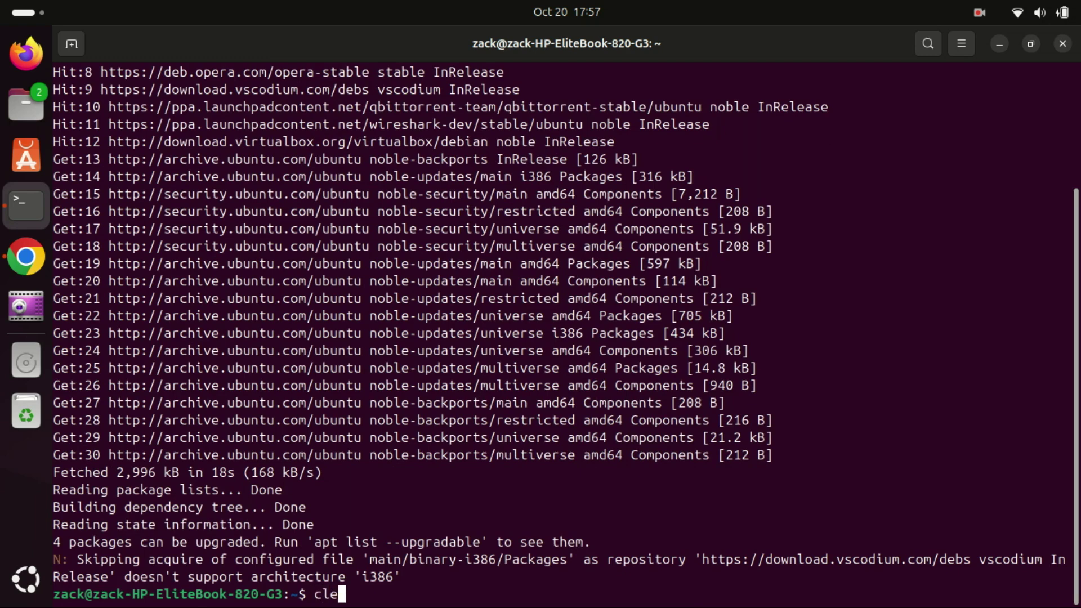
Run sudo apt upgrade, confirm with y, and clear the screen before and after
key("Return")
type("s")
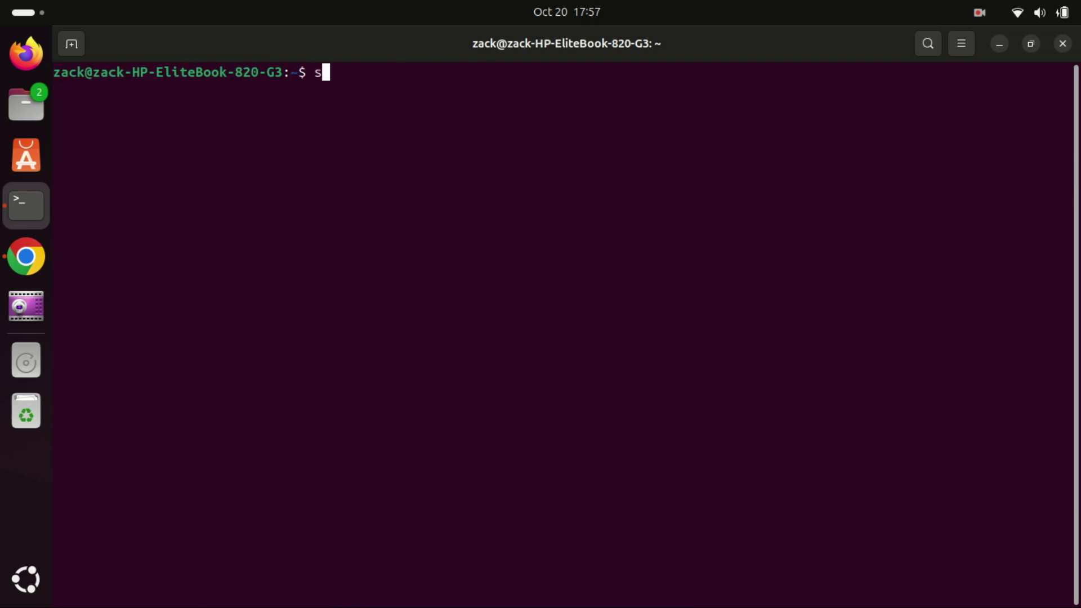
type("udo apt ")
type("upgrad")
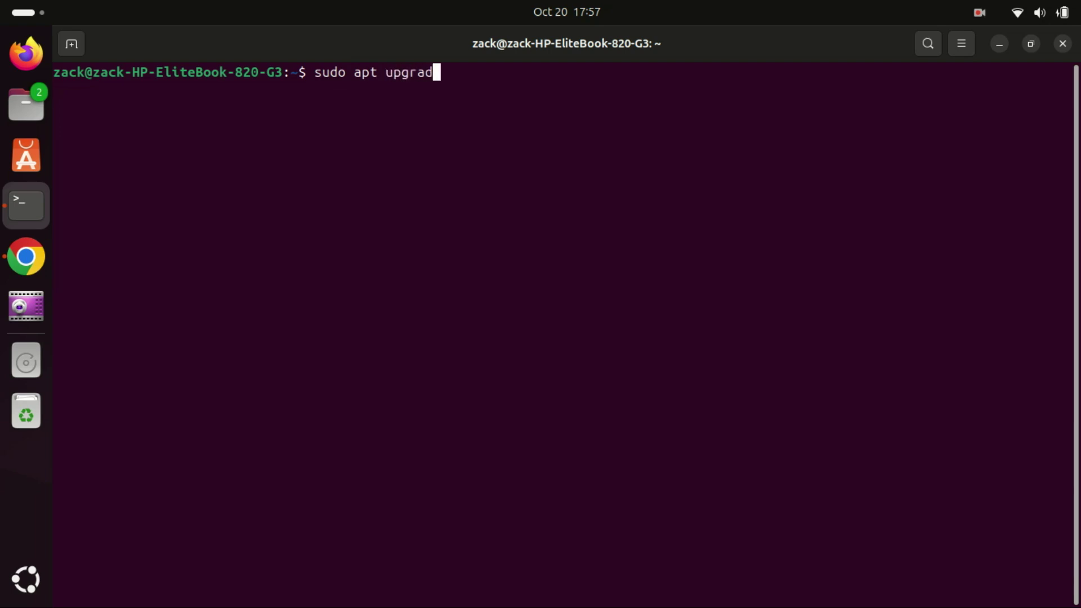
type("e")
key("Return")
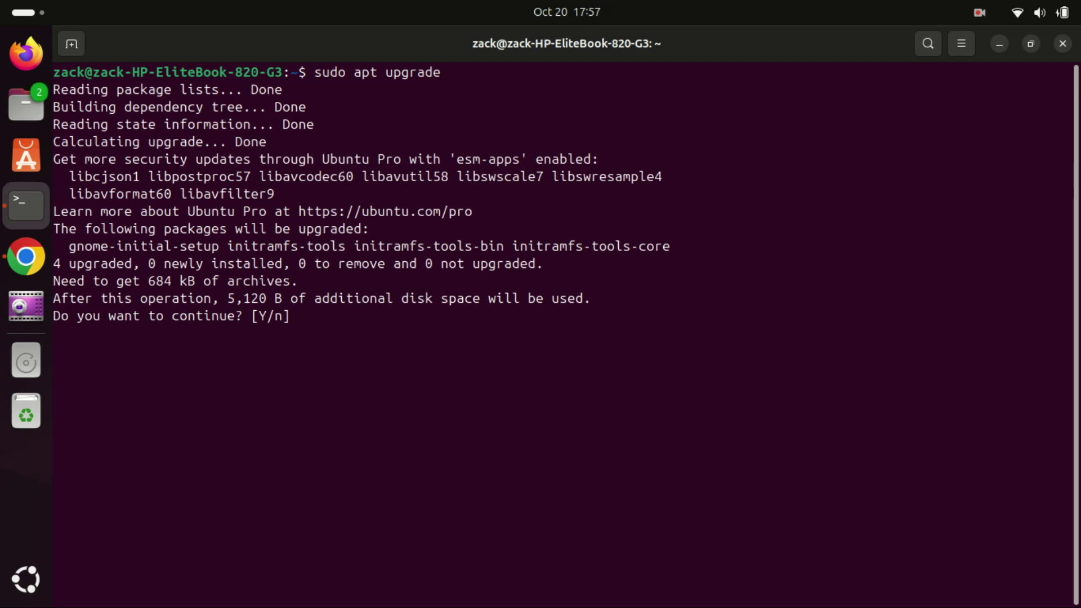
type("y")
key("Return")
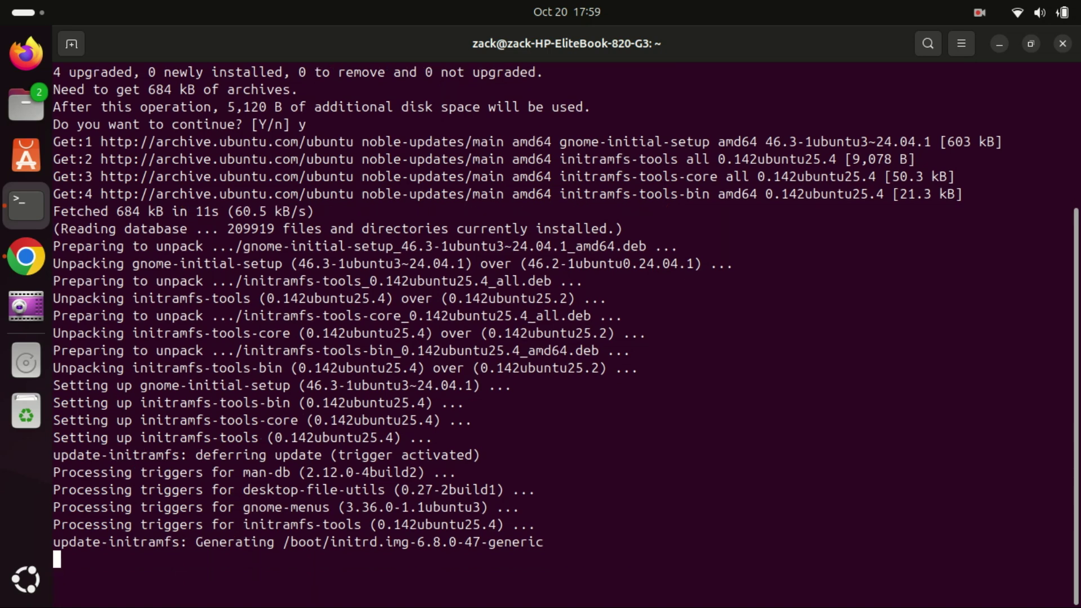
type("c")
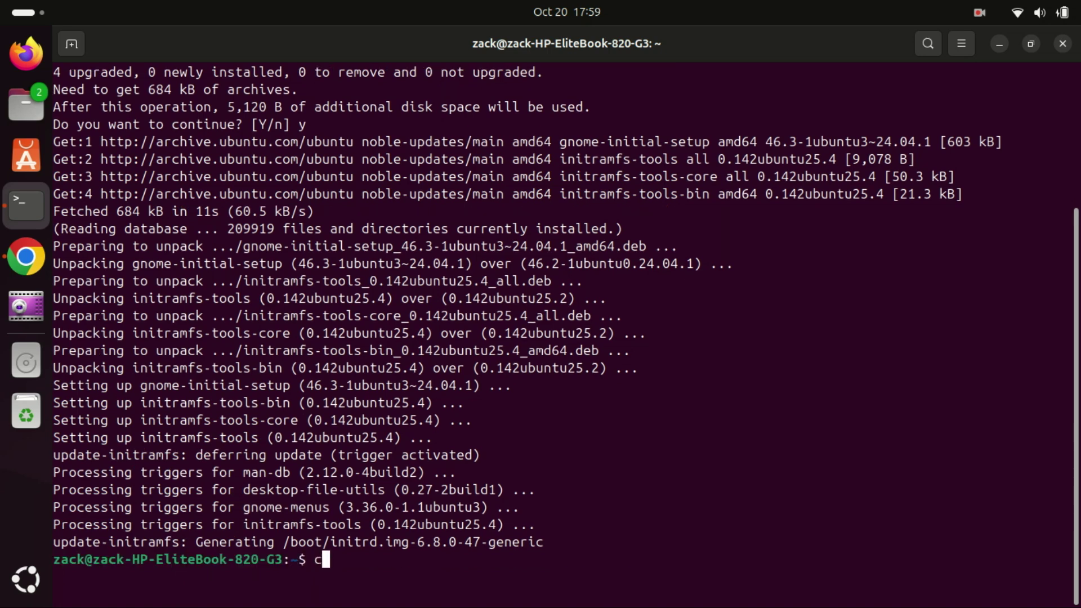
type("lear")
key("Return")
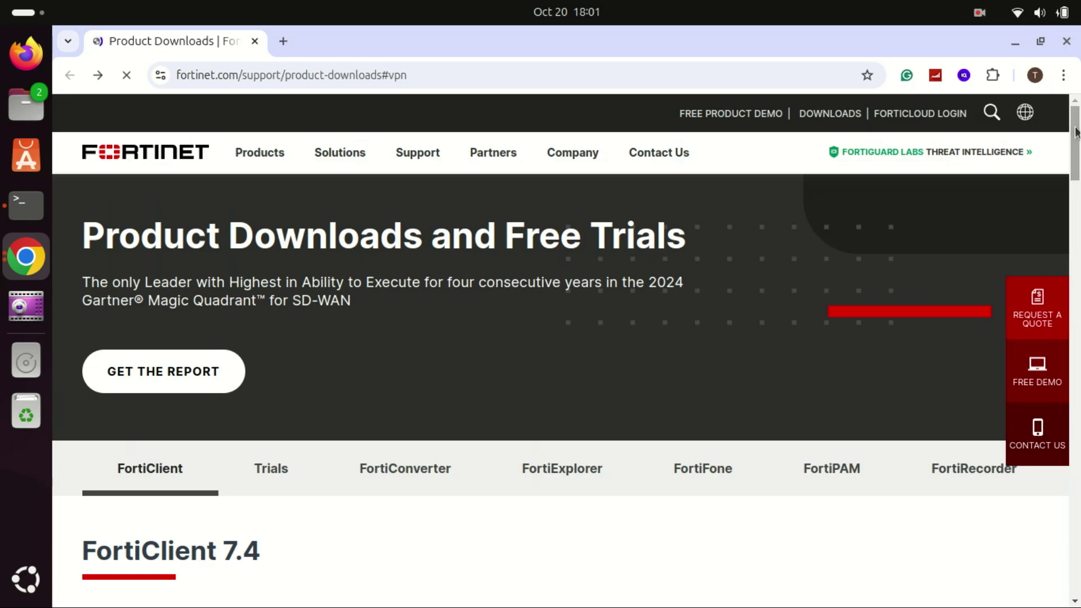
scroll(541, 338, "down", 5)
scroll(541, 338, "down", 5)
scroll(540, 338, "down", 3)
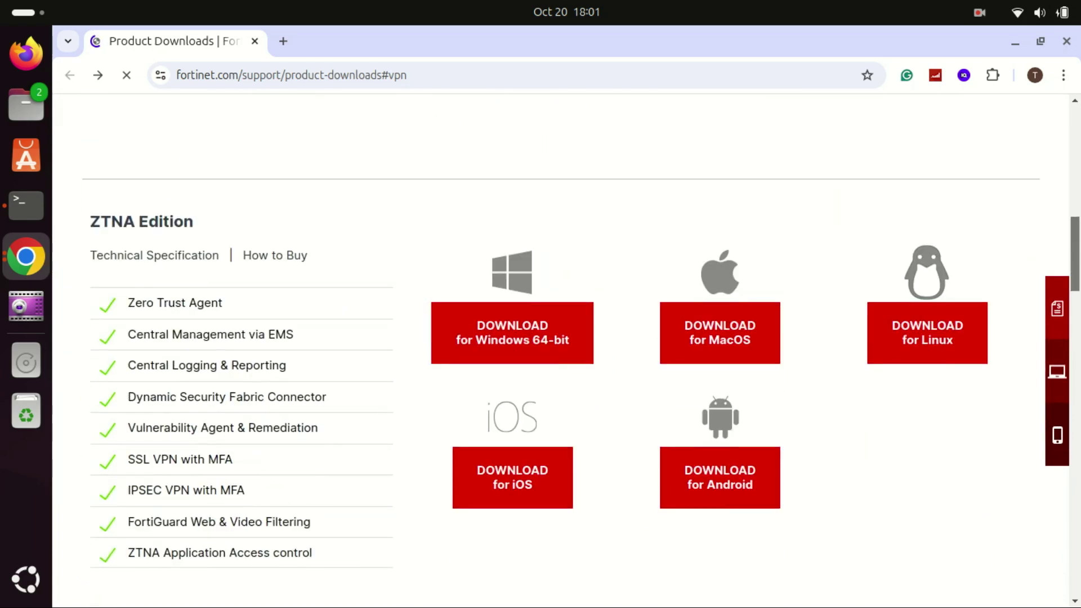
scroll(540, 338, "down", 1)
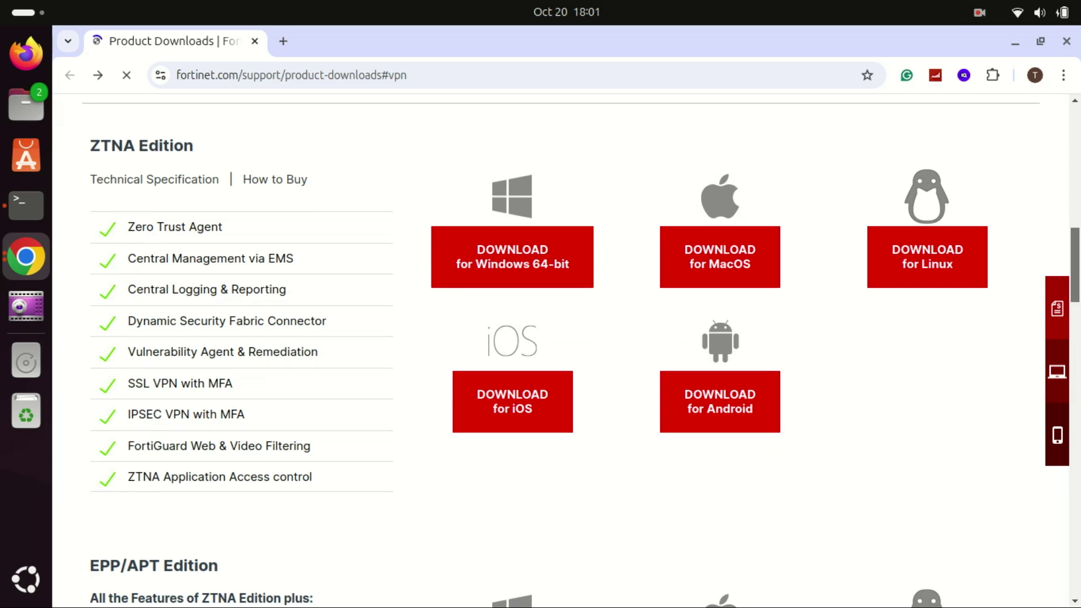
scroll(541, 338, "down", 3)
scroll(540, 338, "down", 3)
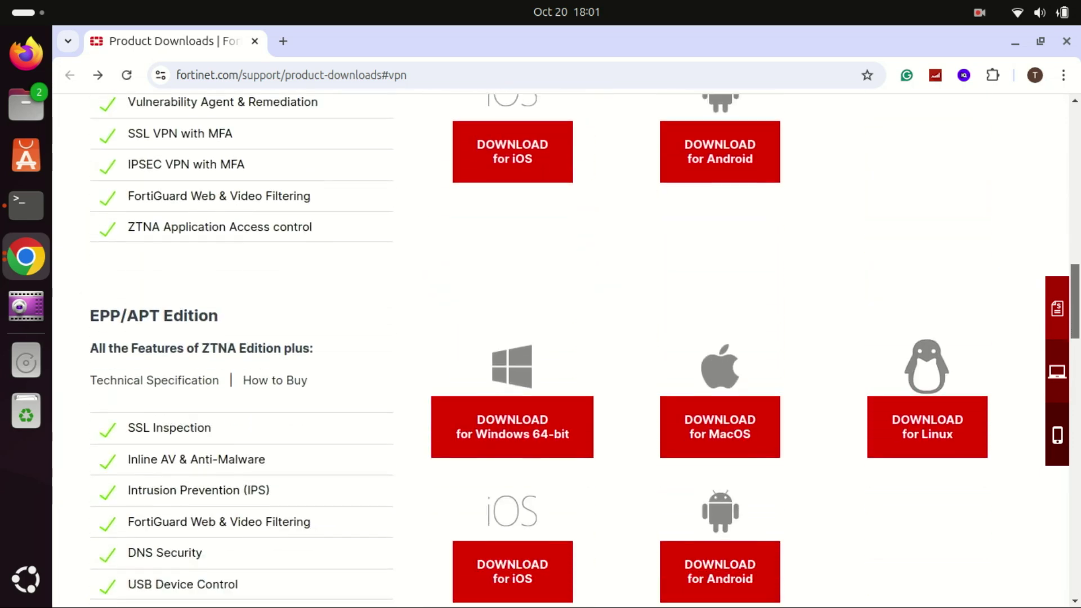
scroll(541, 339, "down", 3)
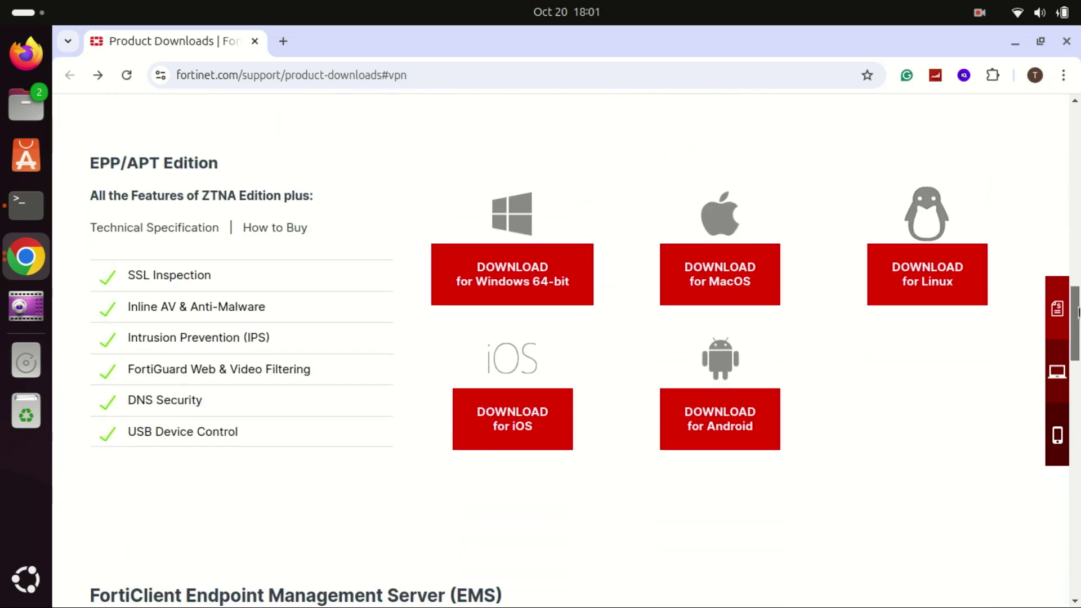
scroll(541, 338, "down", 3)
scroll(540, 338, "down", 2)
scroll(541, 338, "down", 2)
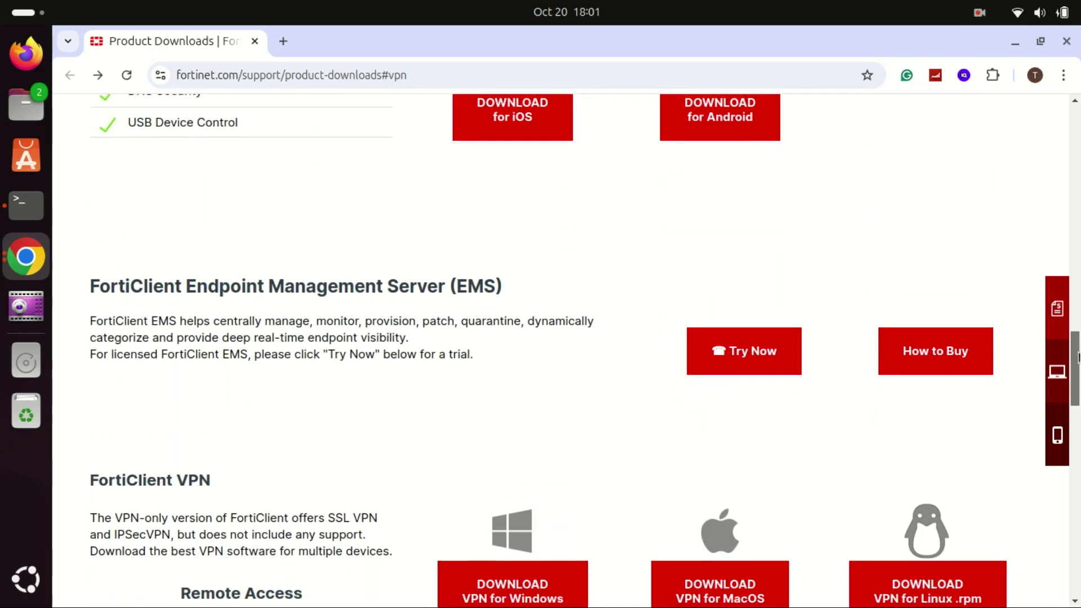
scroll(540, 337, "down", 2)
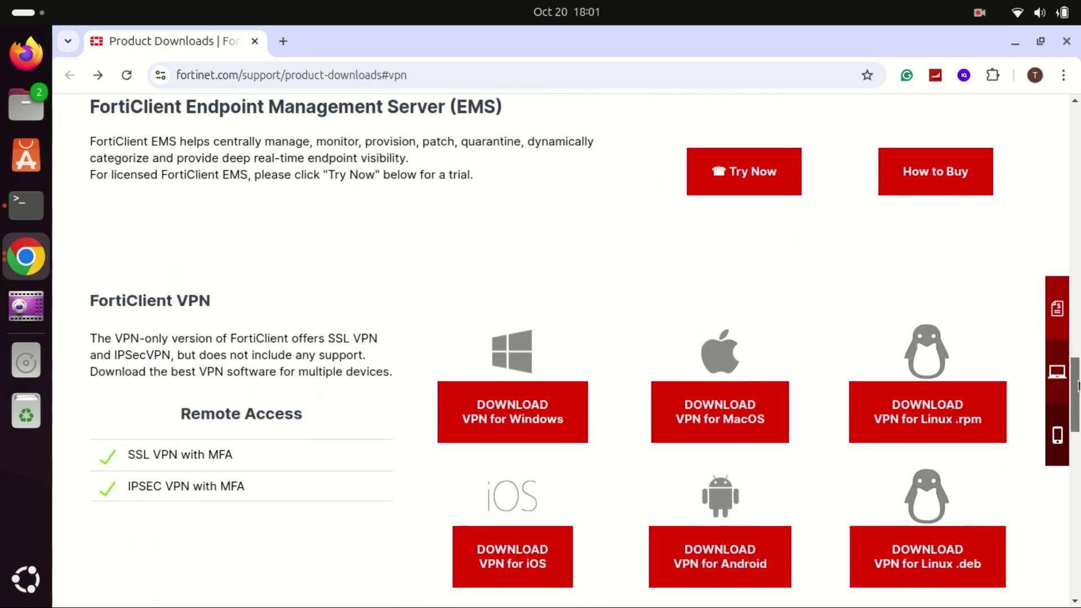
scroll(541, 338, "down", 2)
scroll(541, 338, "down", 1)
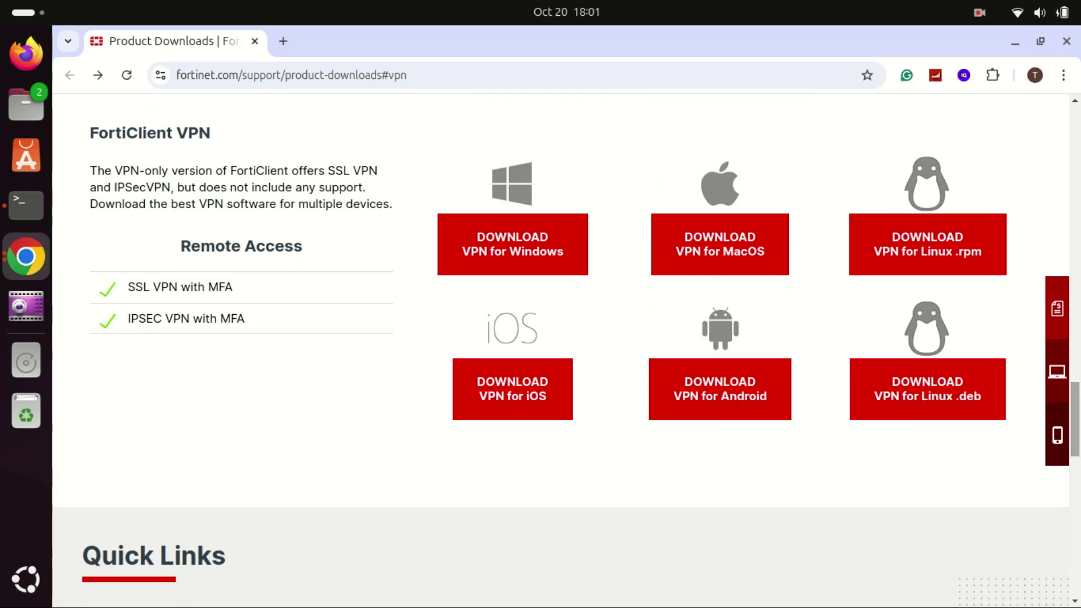
Download the FortiClient VPN 7.4.0 .deb for Linux and check its progress in the toolbar
left_click(960, 396)
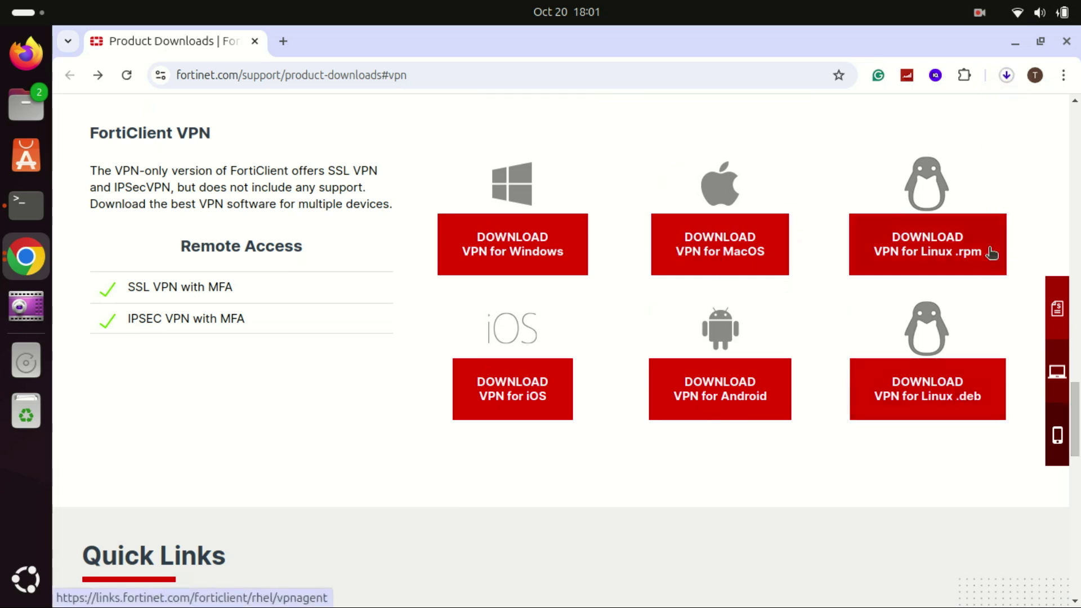
left_click(1007, 76)
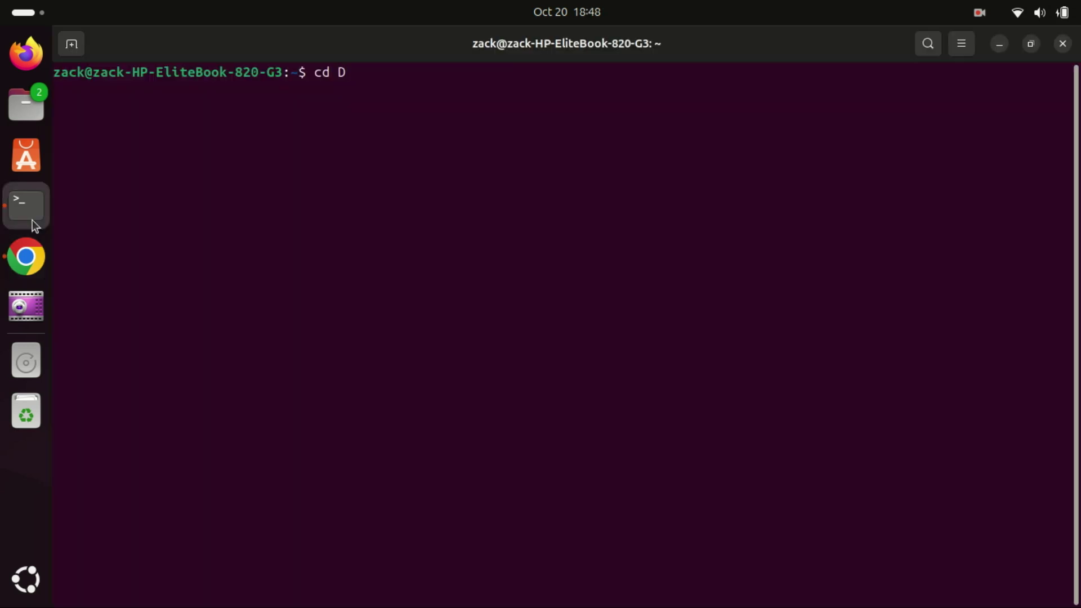
type("ow")
type("nlo")
type("ads")
Change into the Downloads folder and list its files to see the FortiClient .deb
key("Return")
key("ctrl+l")
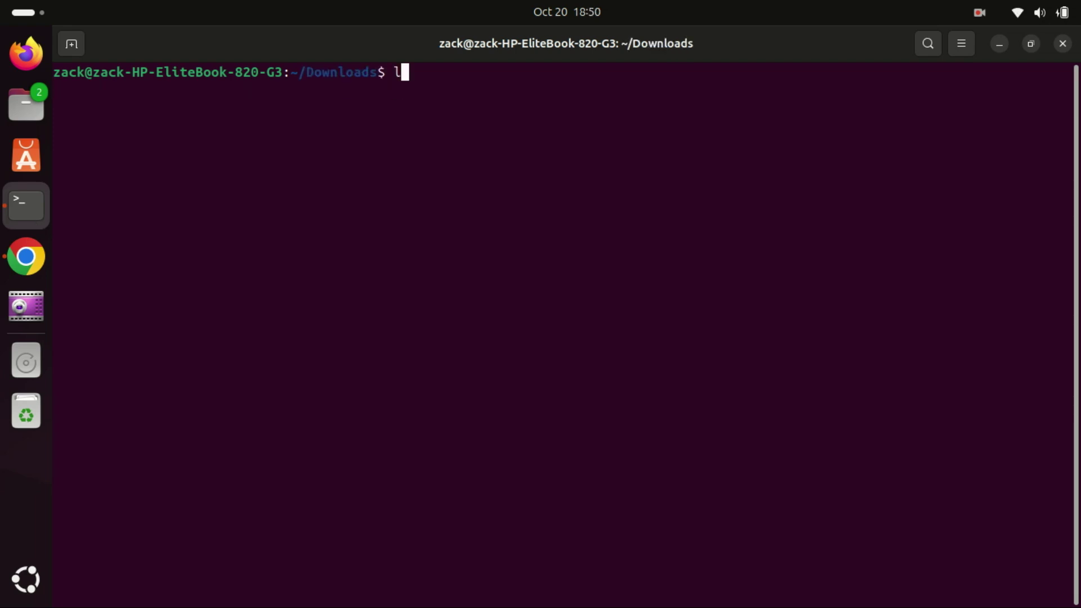
type("ls")
key("Return")
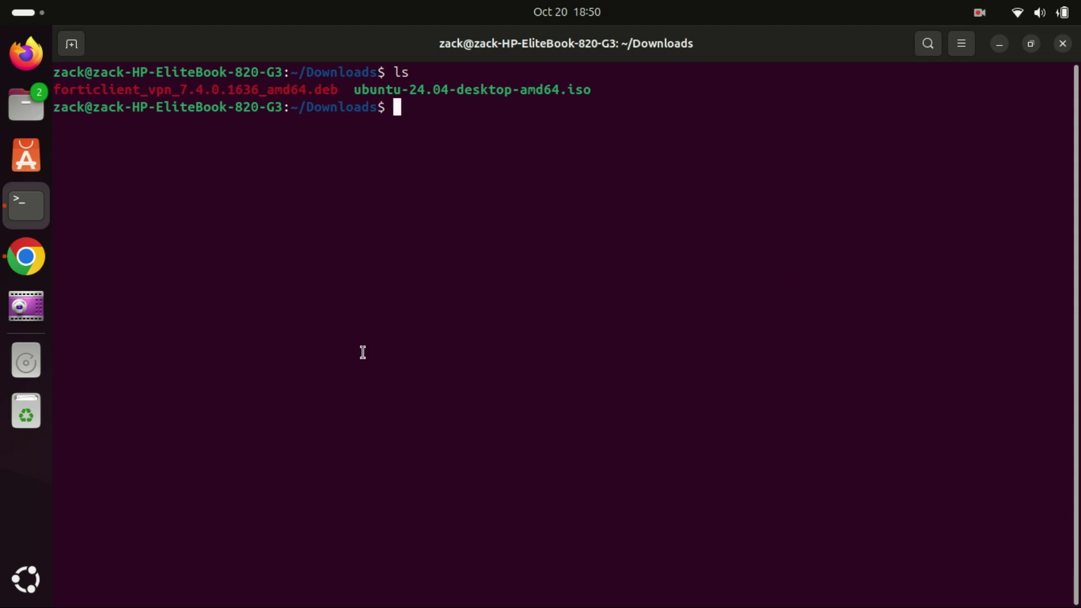
type("sud")
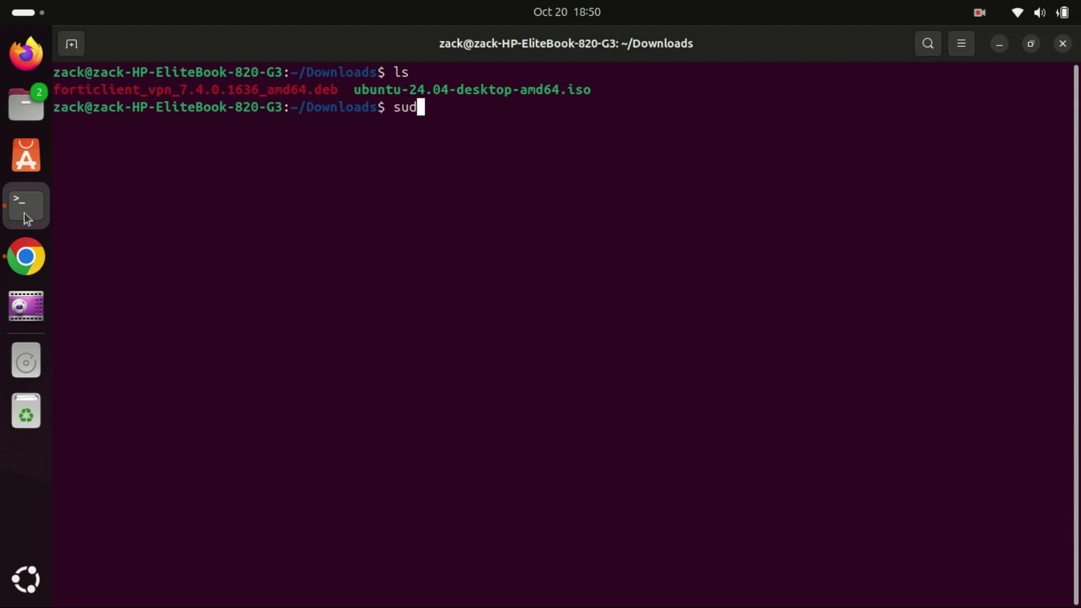
type("o ap")
type("t ins")
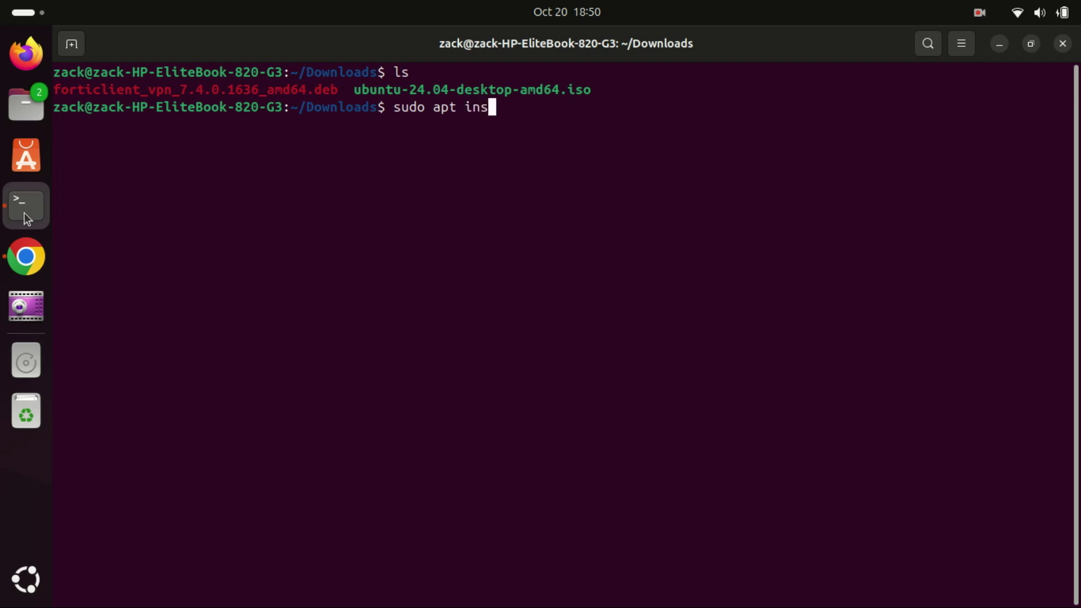
type("tall ")
type("./")
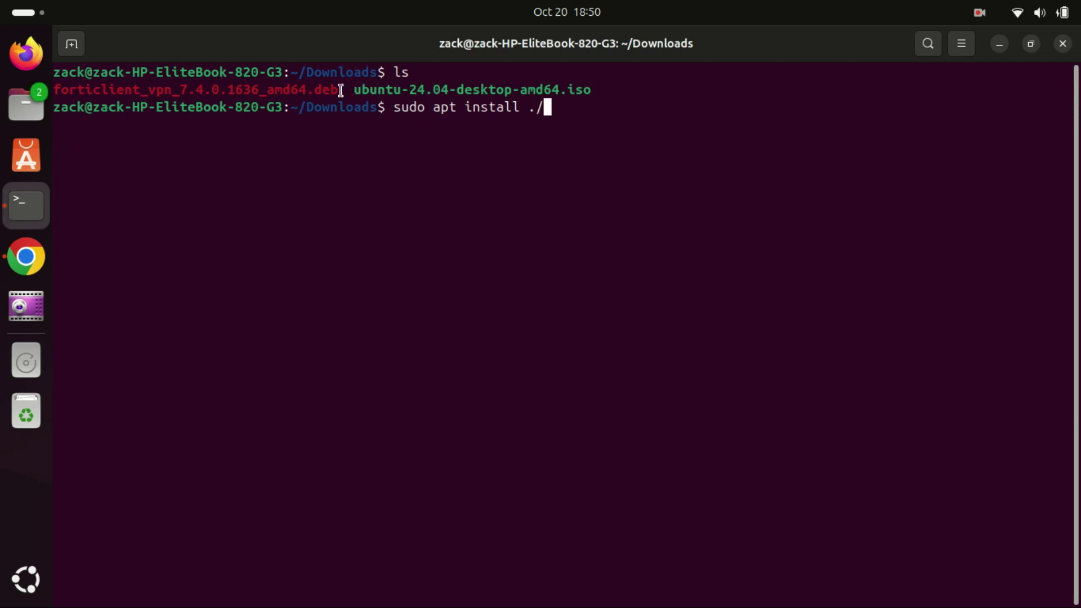
Run sudo apt install on the copied FortiClient .deb name, failing on unmet libappindicator1 dependencies
left_click_drag(342, 90, 54, 89)
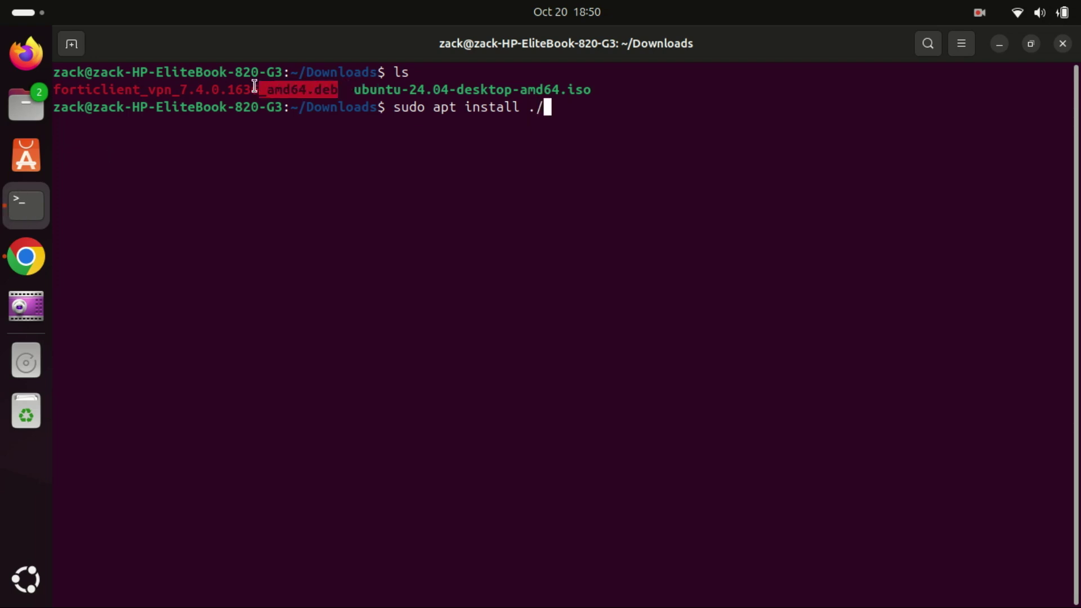
right_click(68, 90)
left_click(96, 109)
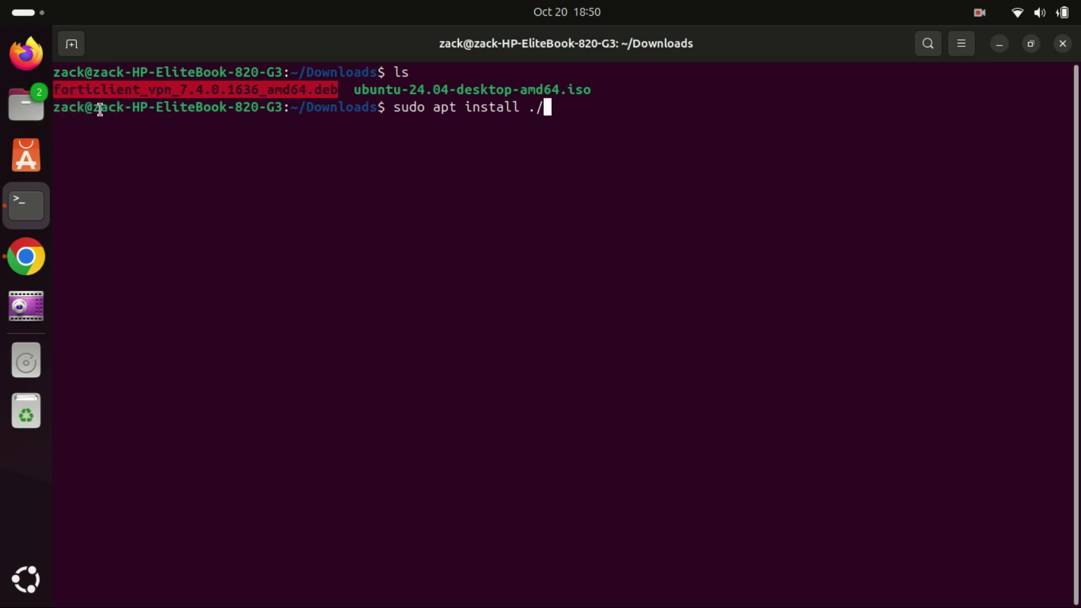
right_click(574, 116)
left_click(612, 172)
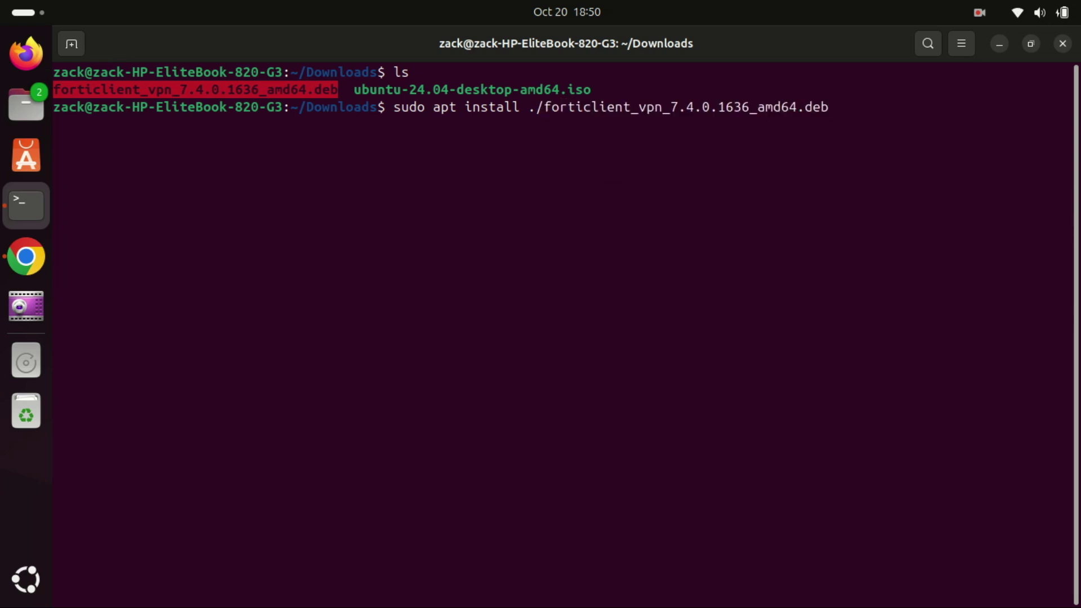
key("Return")
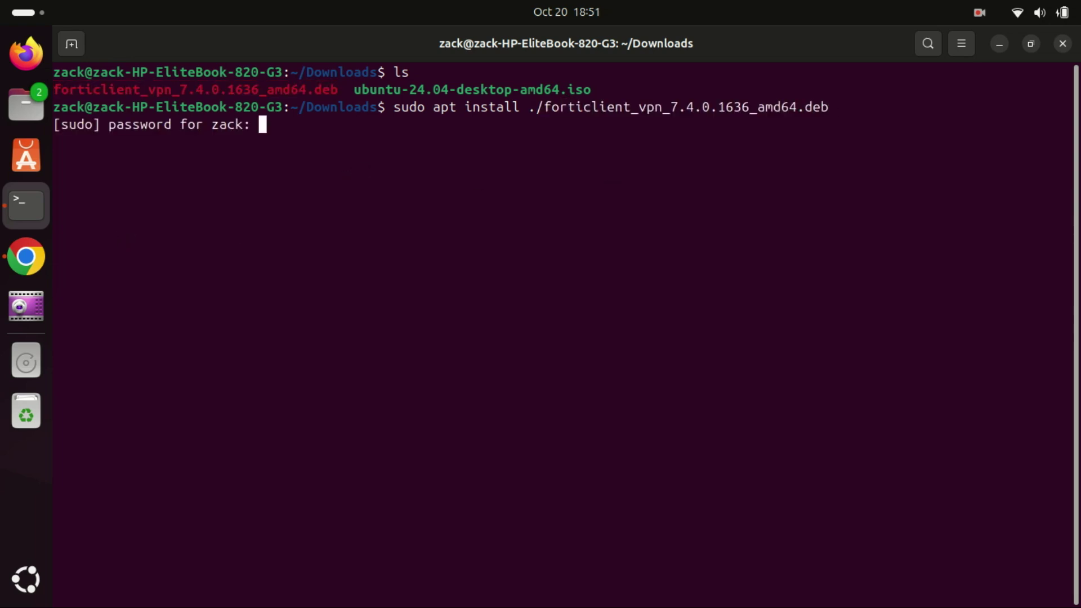
key("Return")
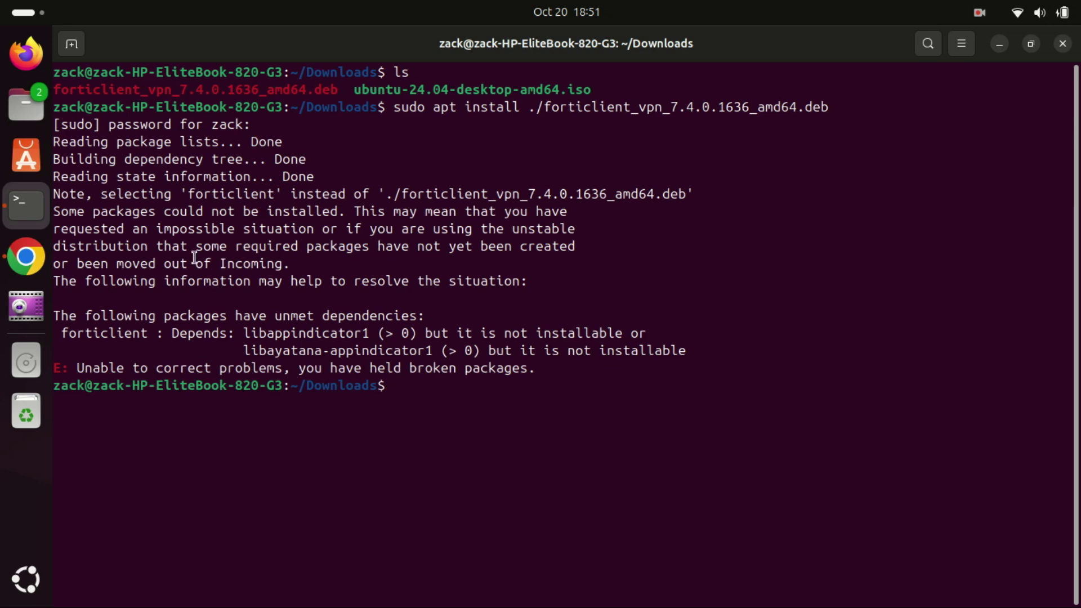
Download the libappindicator1 and libdbusmenu-gtk4 .deb packages with wget
key("ctrl+shift+v")
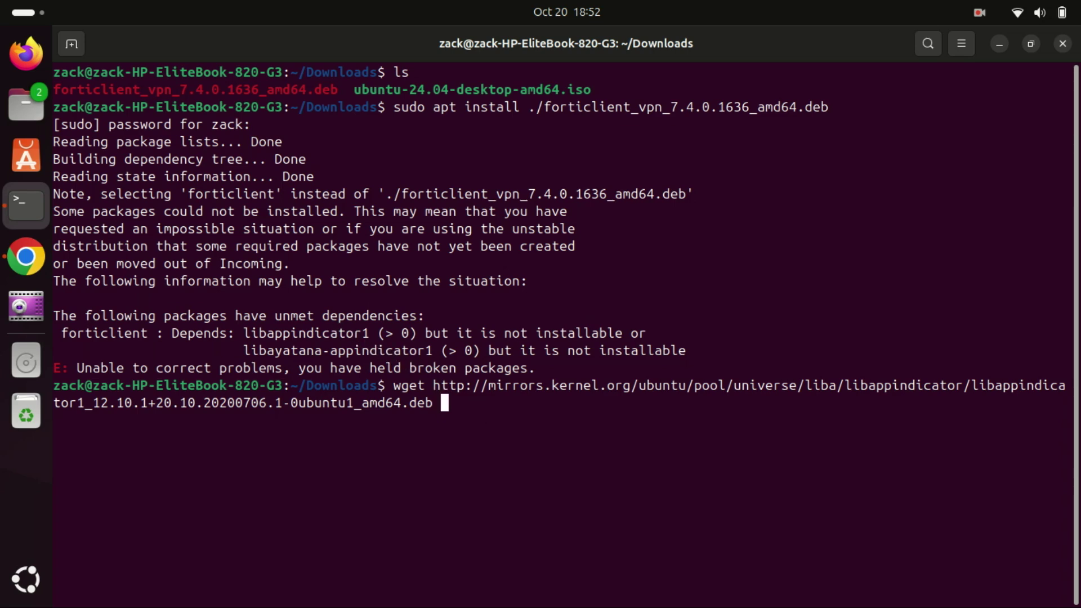
key("Return")
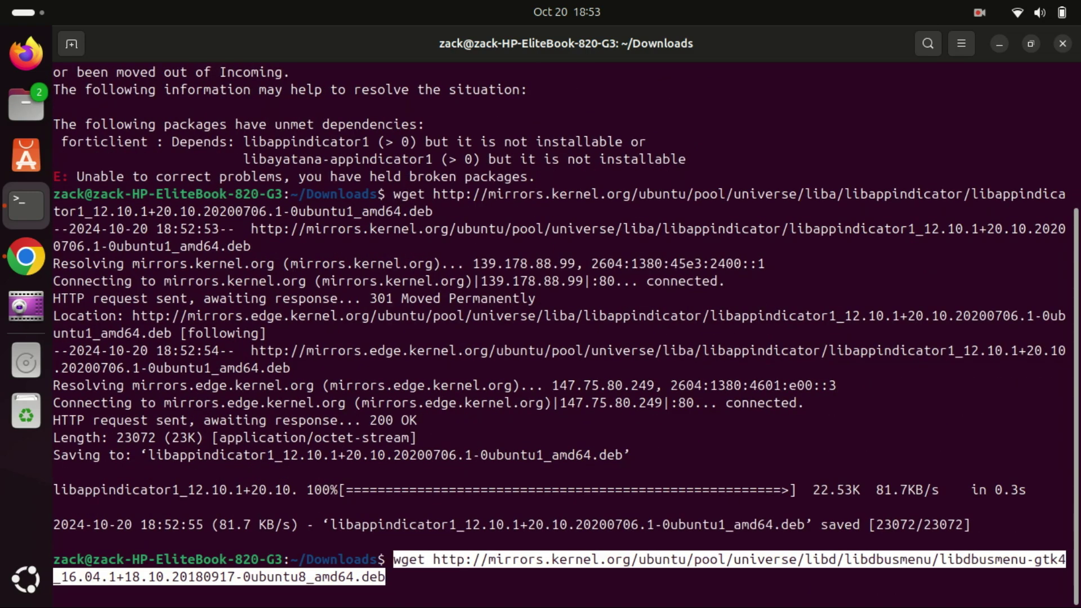
key("ctrl+shift+v")
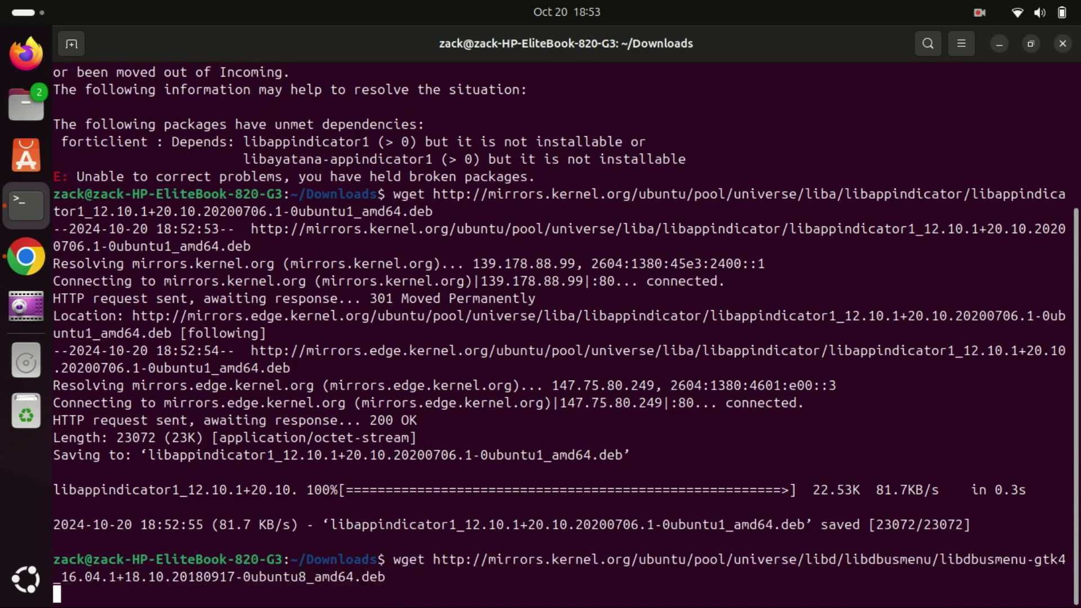
key("Return")
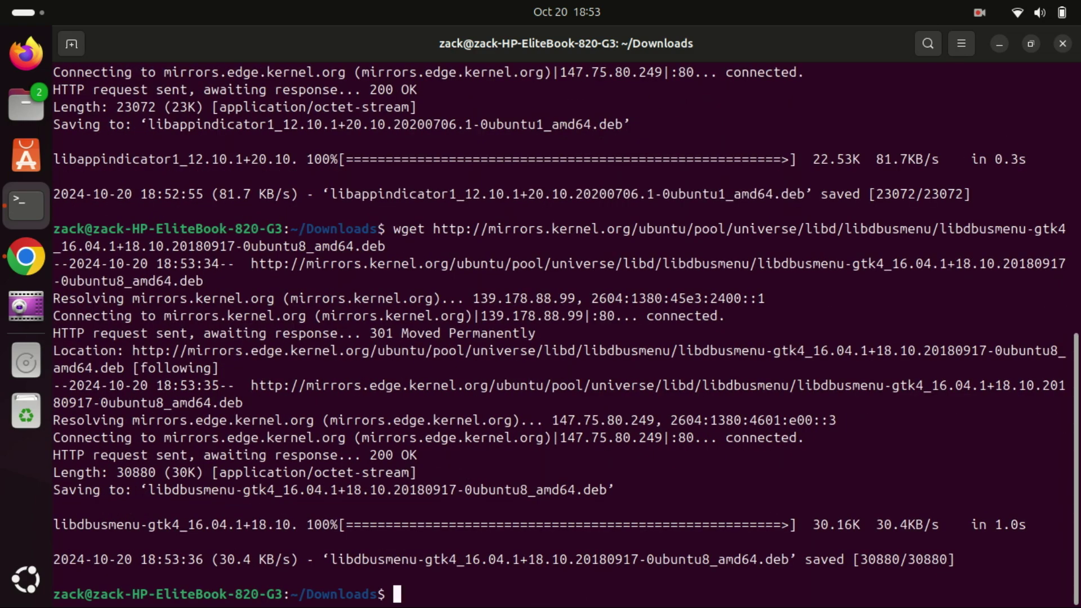
Clear the screen and paste an apt install command covering both dependency packages
key("ctrl+l")
key("ctrl+shift+v")
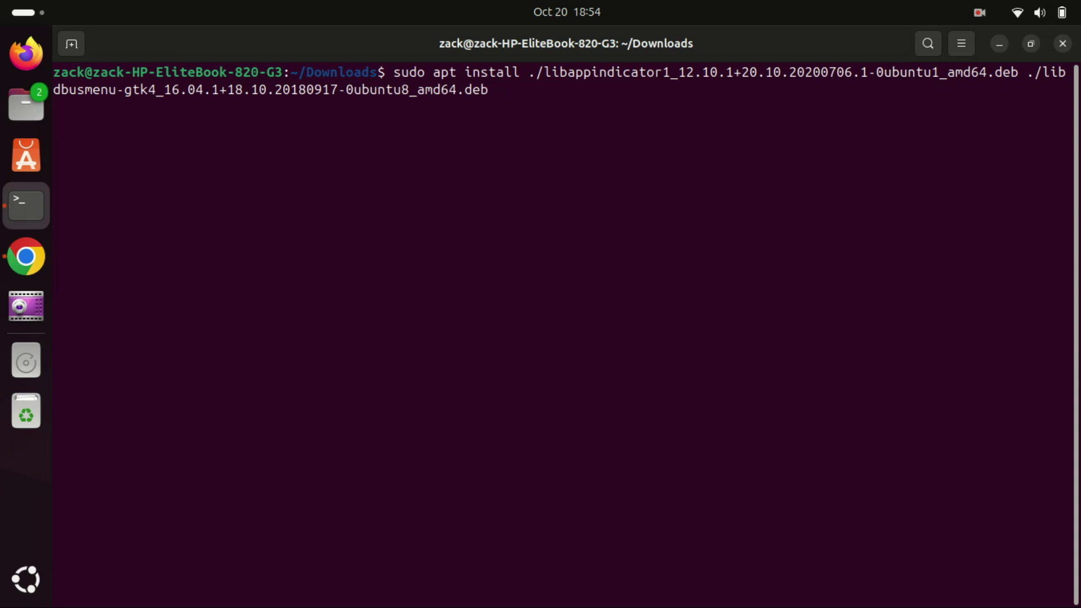
Install both dependency .deb files via apt, clear the output, and recall earlier commands from history
key("Return")
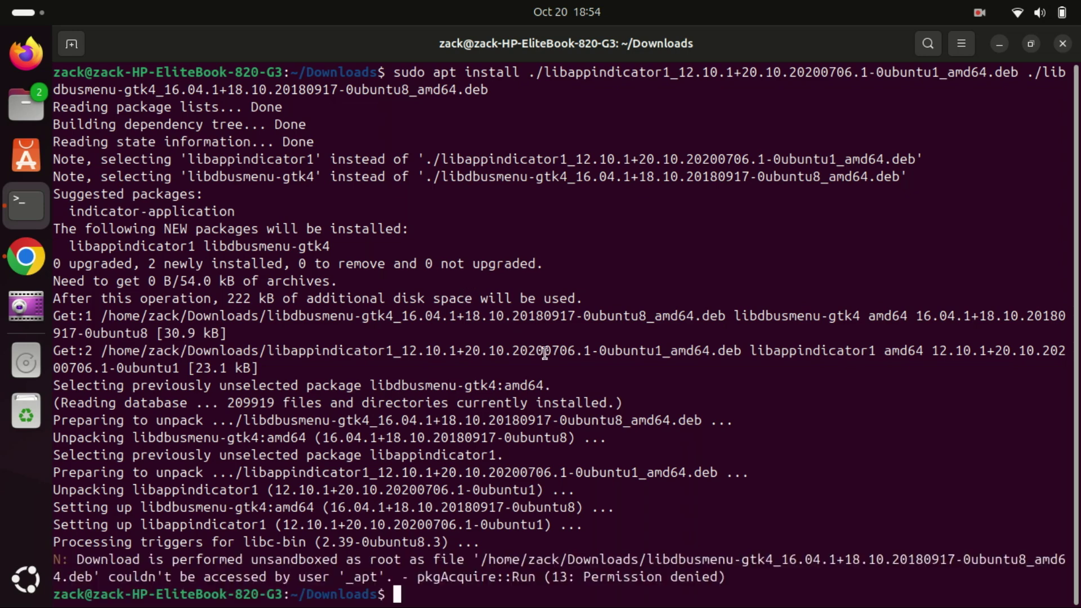
type("clear")
key("Return")
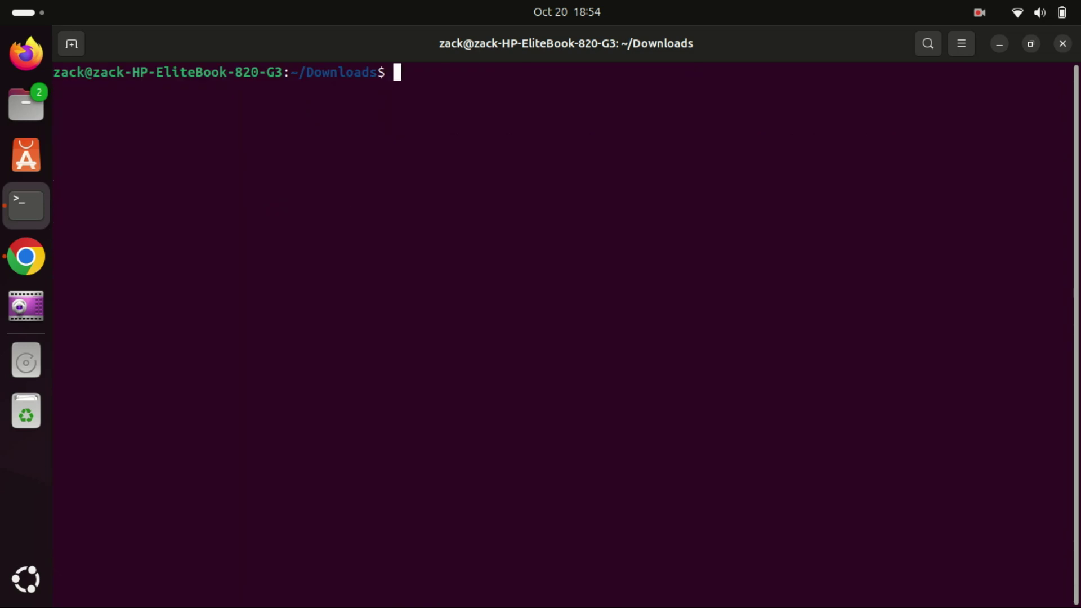
type("clear")
key("Up")
key("Up")
key("Up")
key("Up")
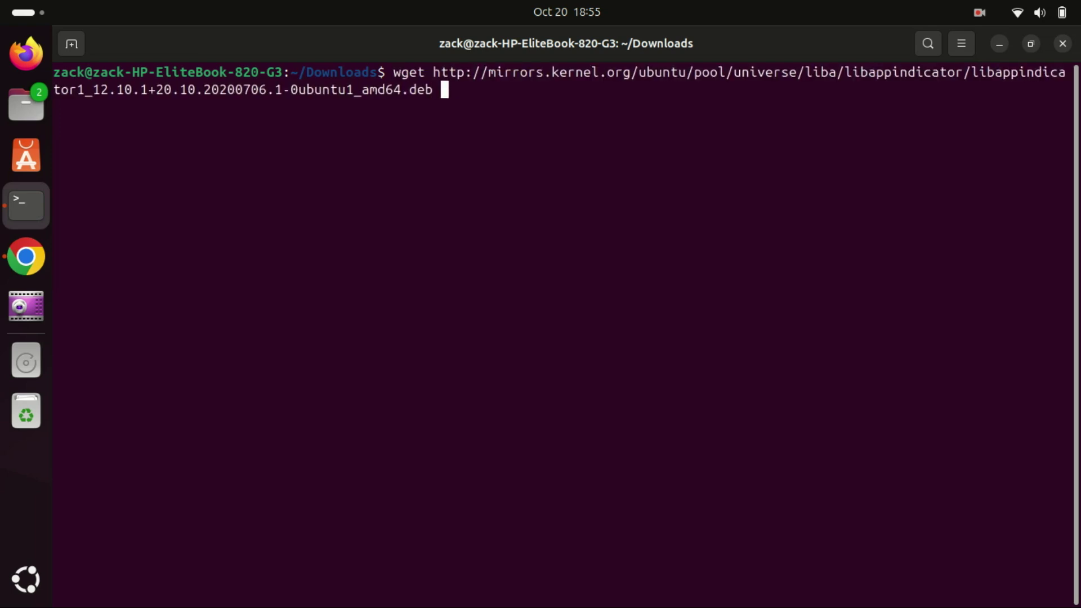
key("Up")
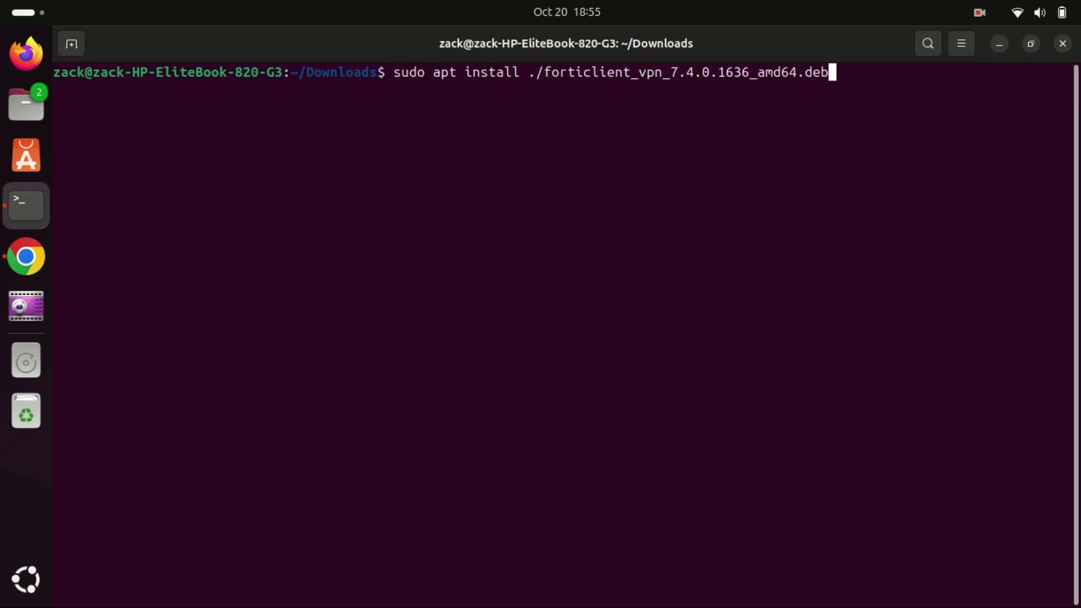
Rerun sudo apt install for forticlient_vpn_7.4.0.1636_amd64.deb, confirm with y, then clear the output
key("Return")
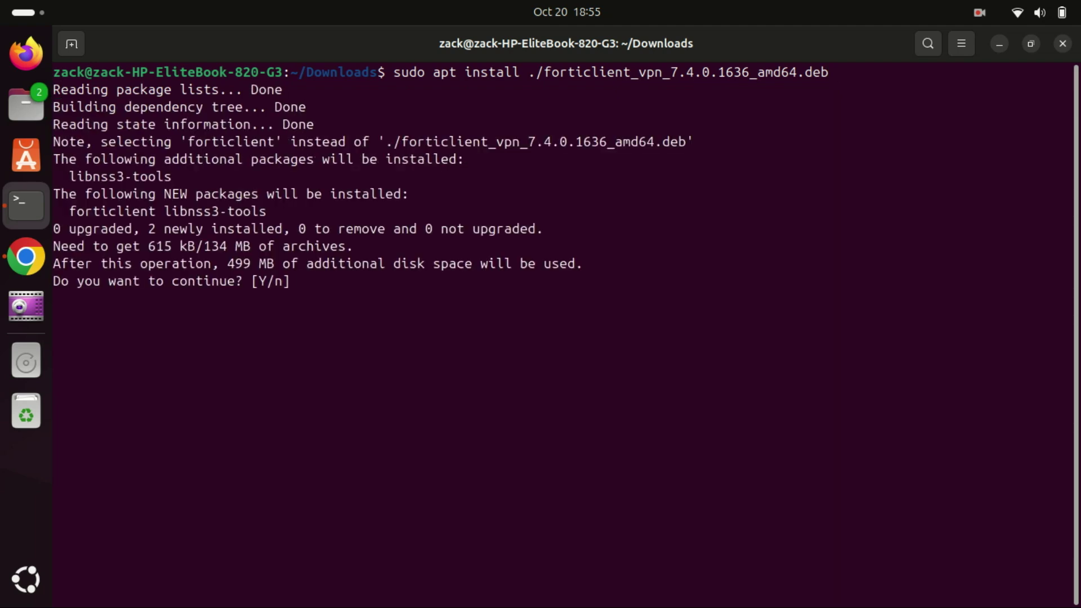
type("y")
key("Return")
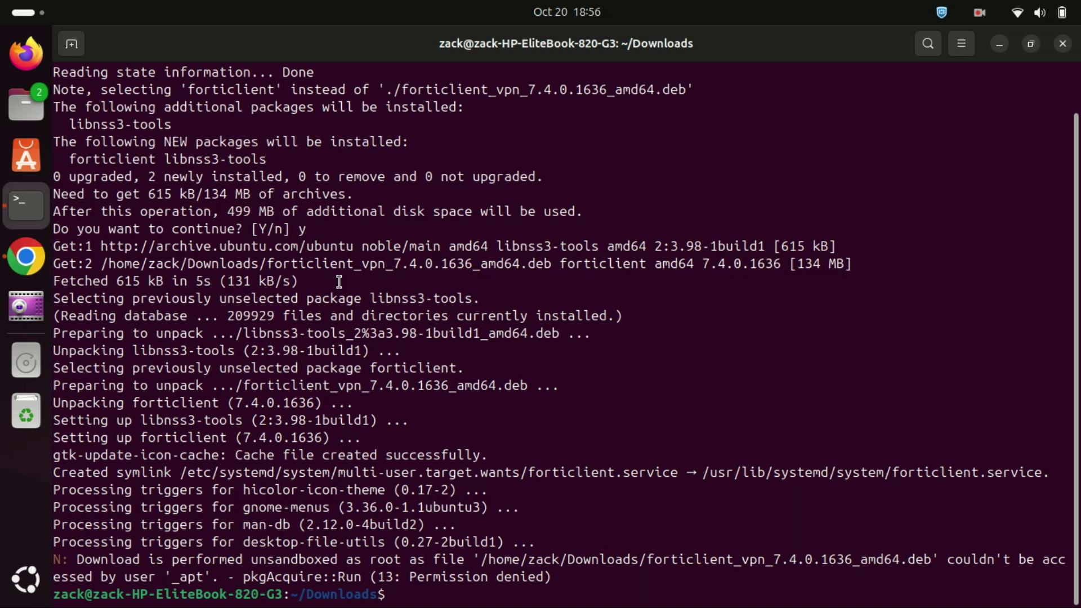
type("clear")
key("Return")
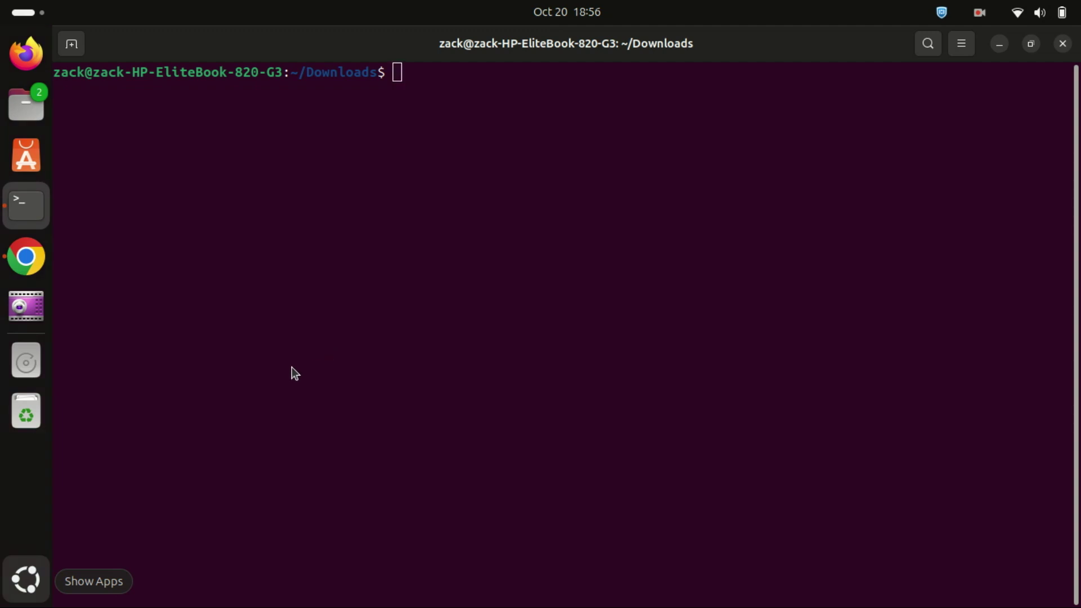
Search the app grid for 'fo' and launch FortiClient
key("super+a")
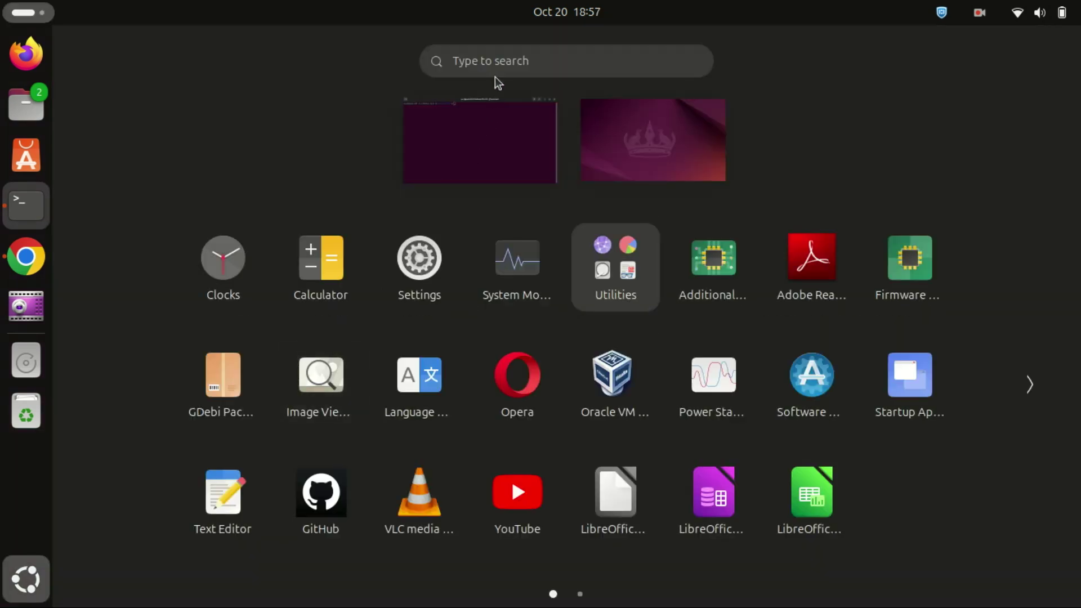
left_click(494, 60)
type("f")
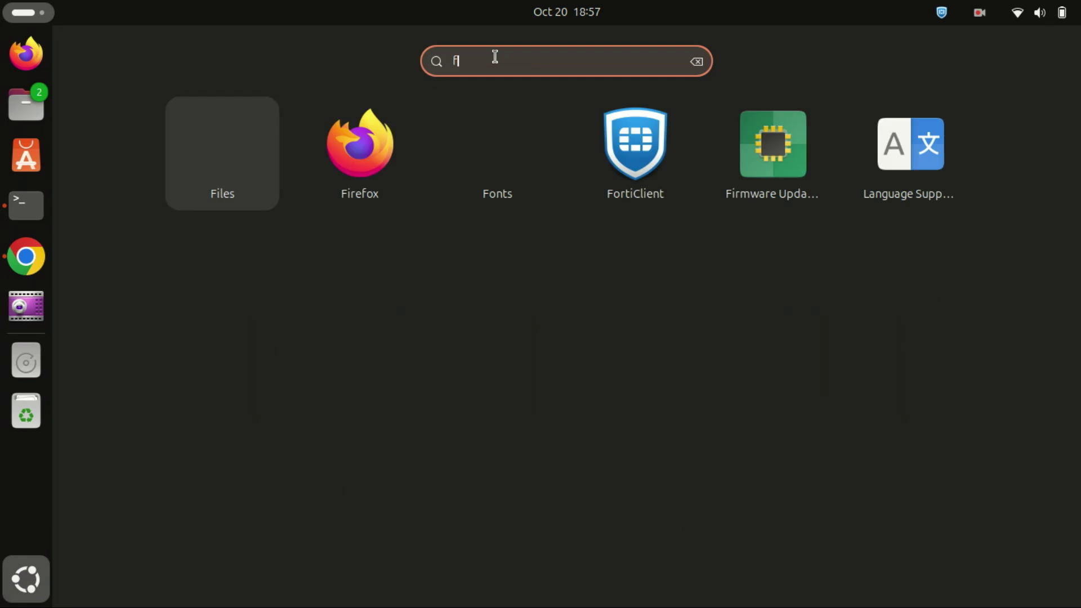
type("o")
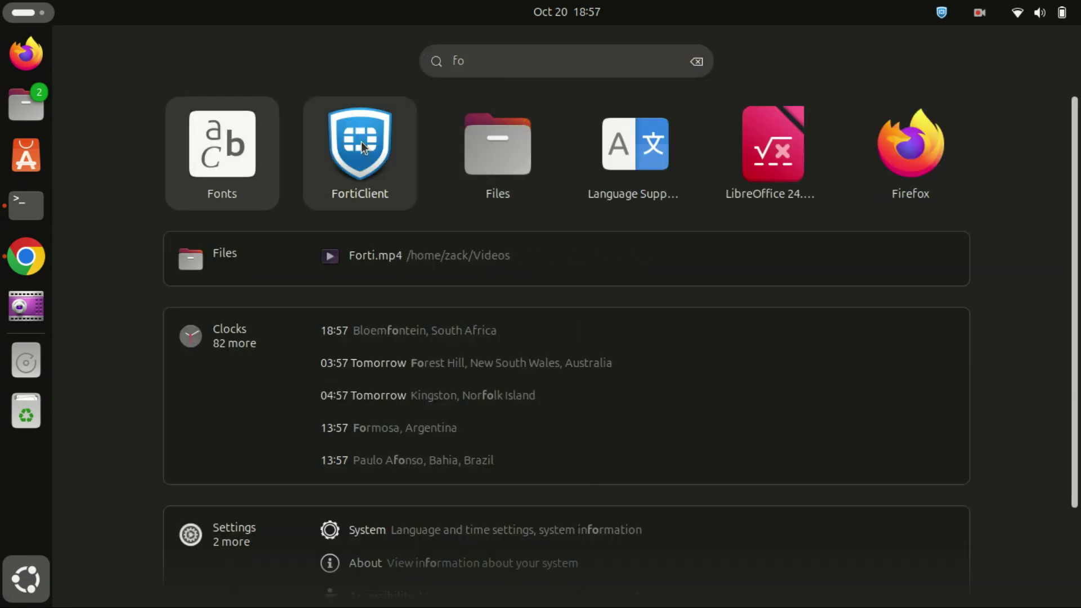
left_click(361, 141)
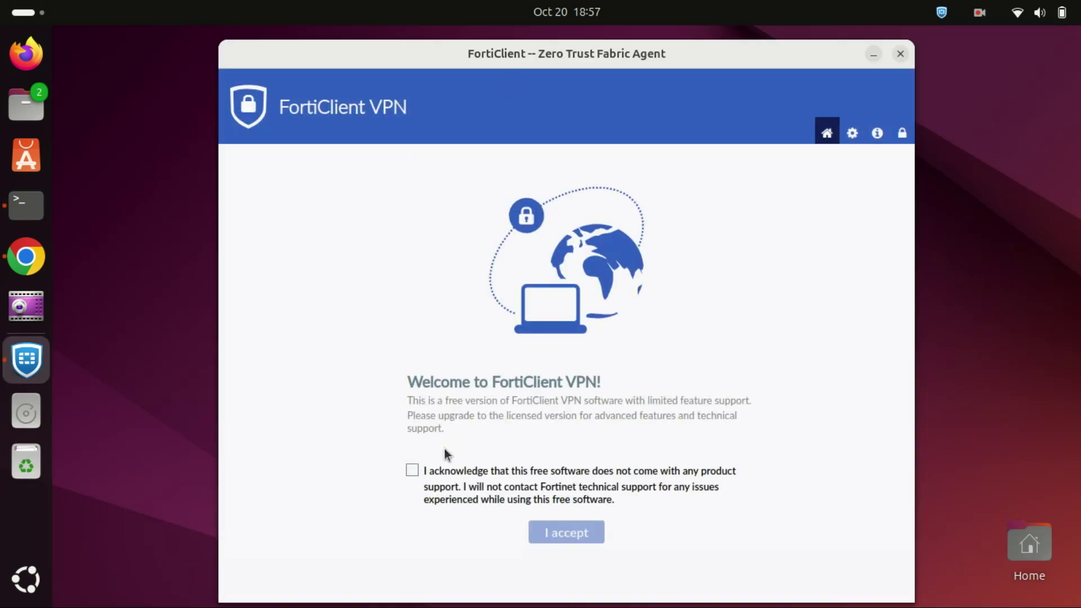
Tick the acknowledgement, accept the free-software terms, and start configuring a new VPN connection
left_click(411, 471)
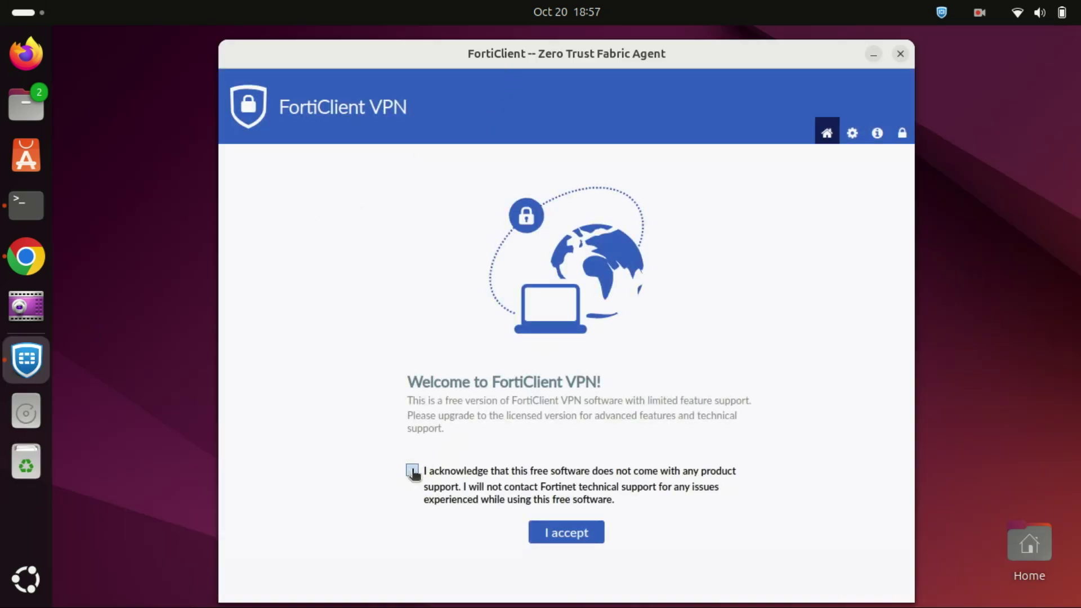
left_click(566, 532)
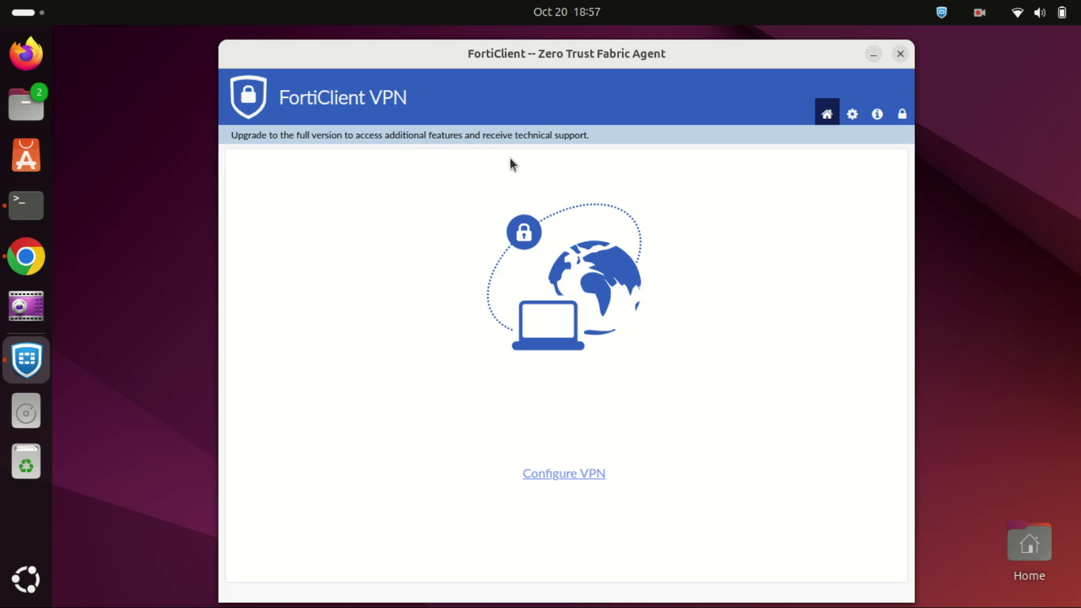
left_click(575, 473)
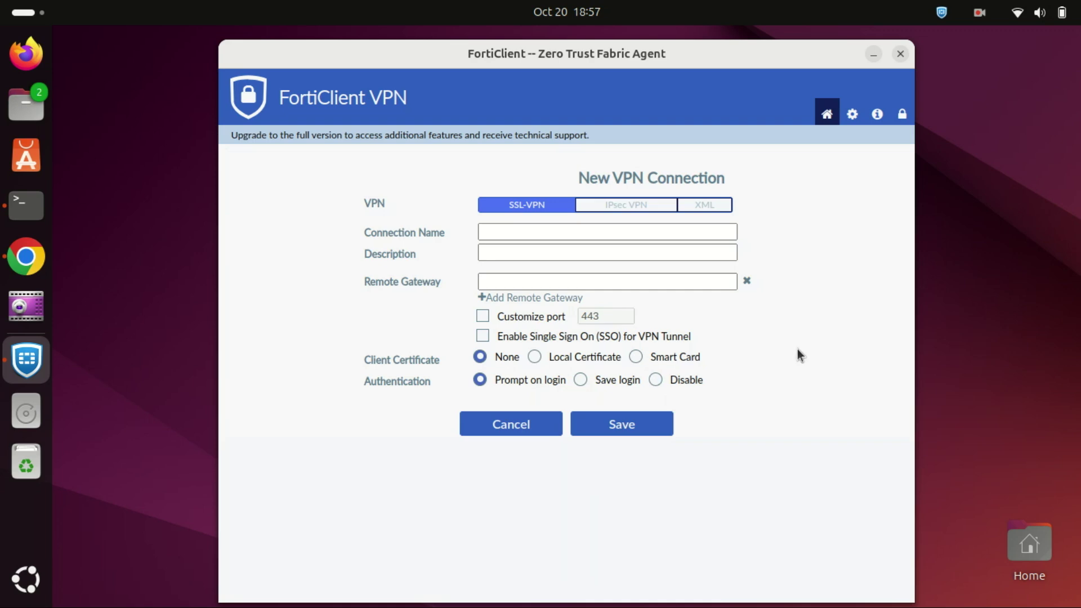